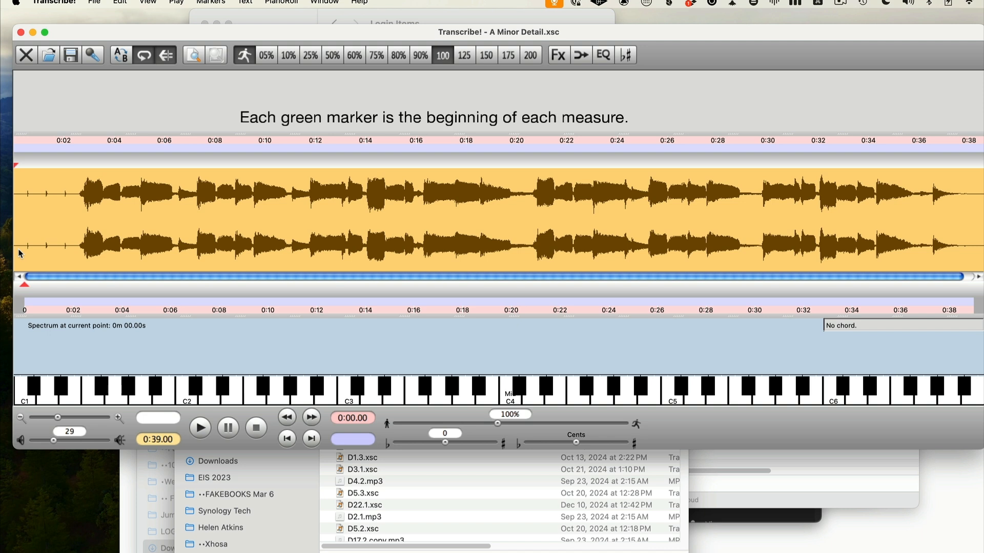
Play the recording and drop a measure marker at the start of each measure, stopping after the sixteenth marker
key("space")
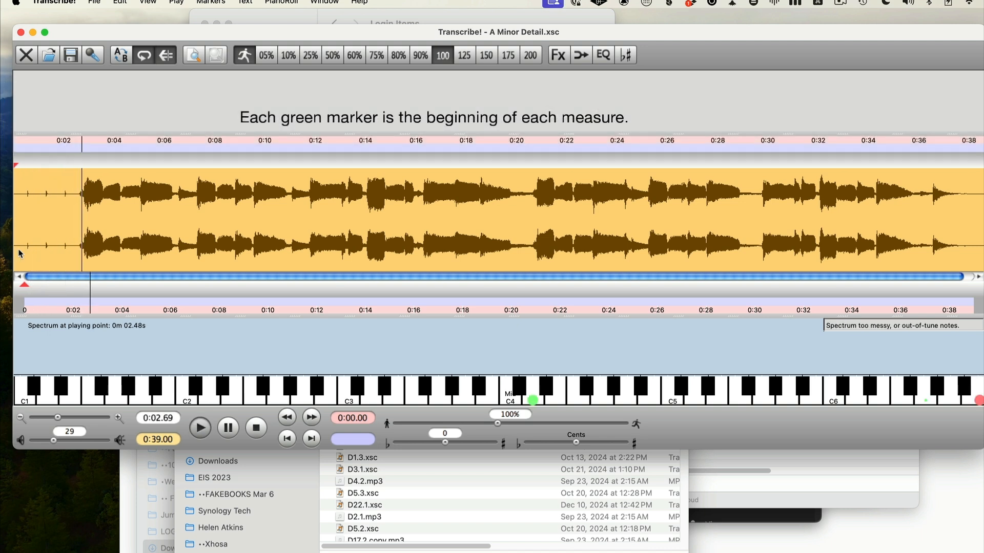
key("m")
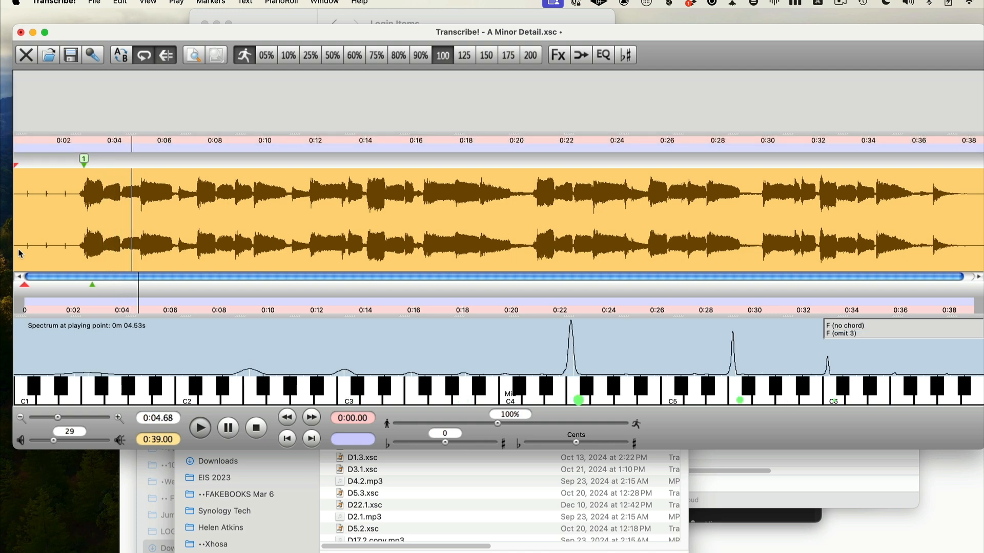
key("m")
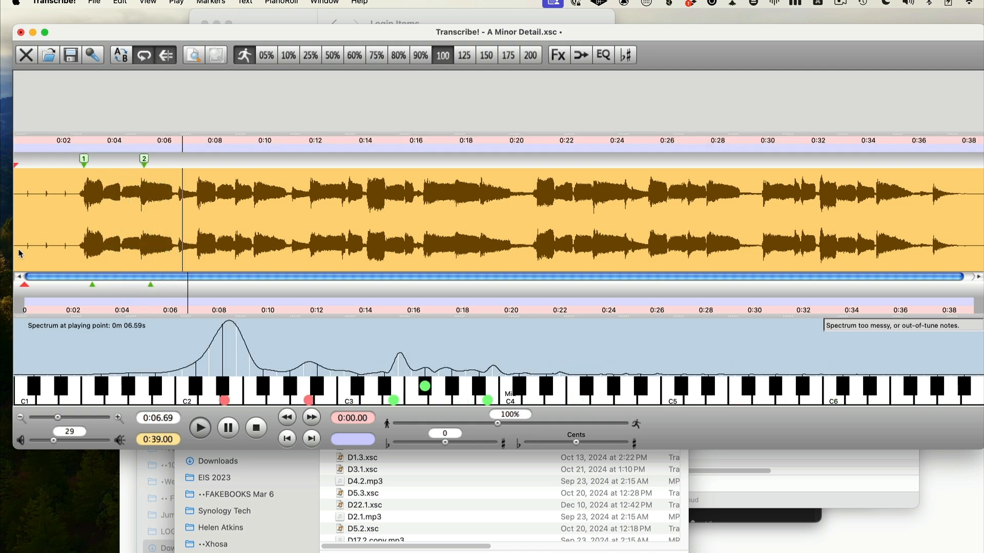
key("m")
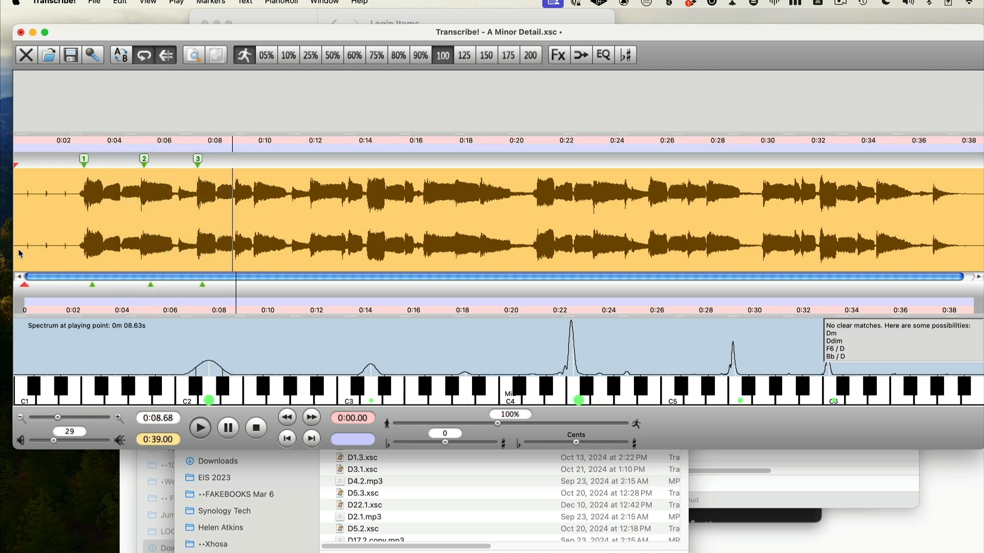
key("m")
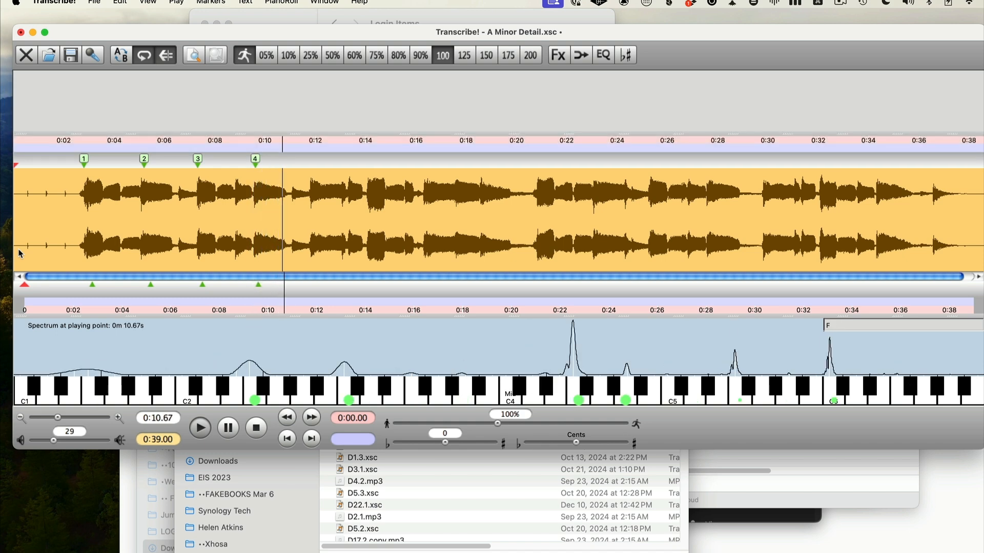
key("m")
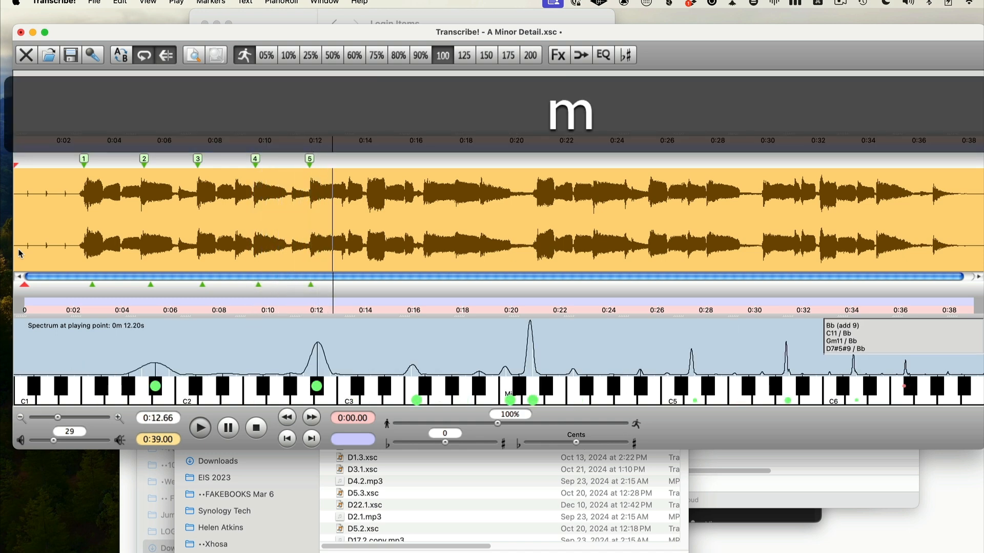
key("m")
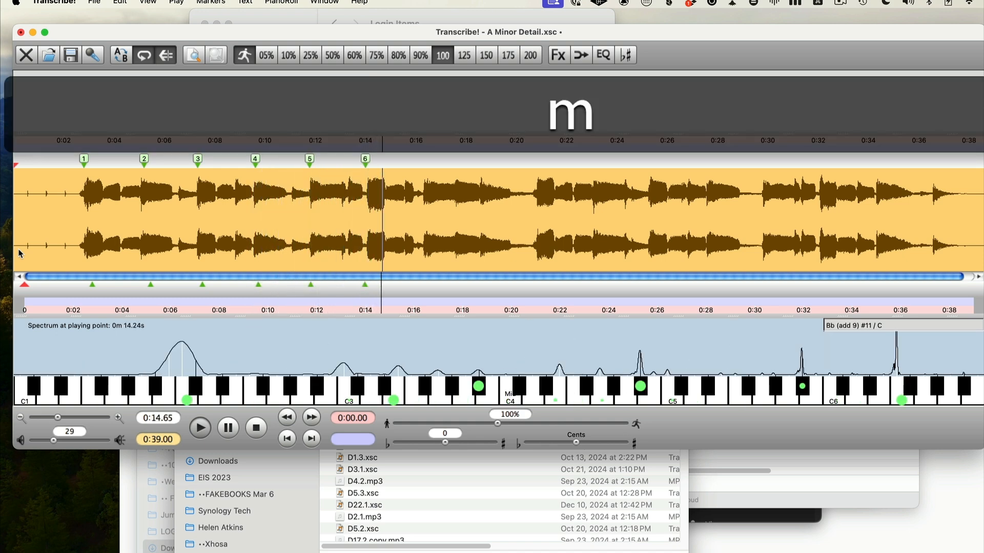
key("m")
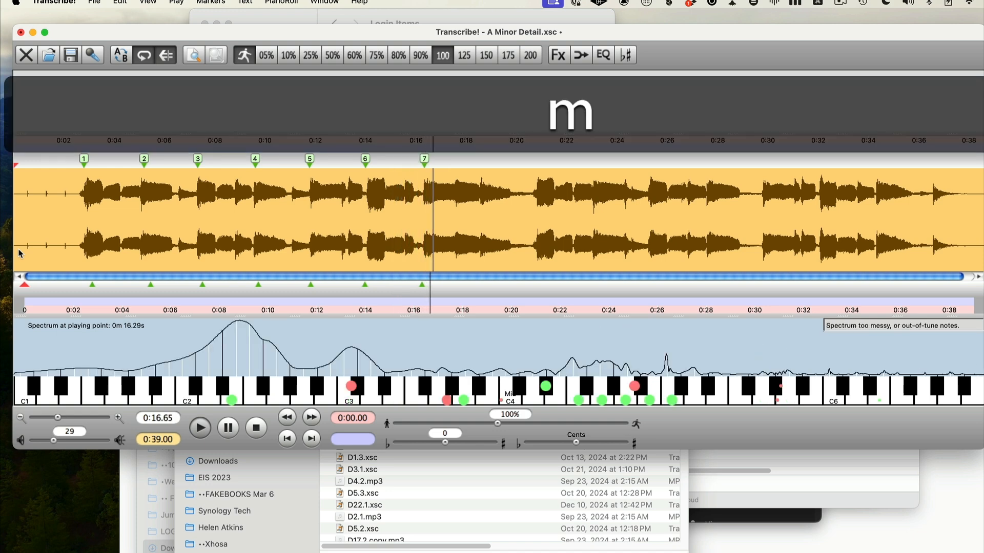
key("m")
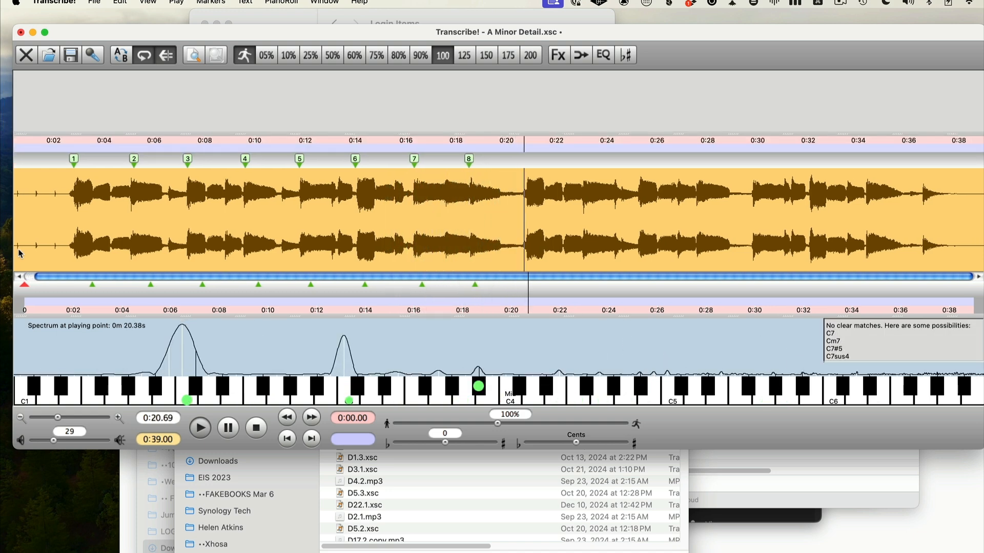
key("m")
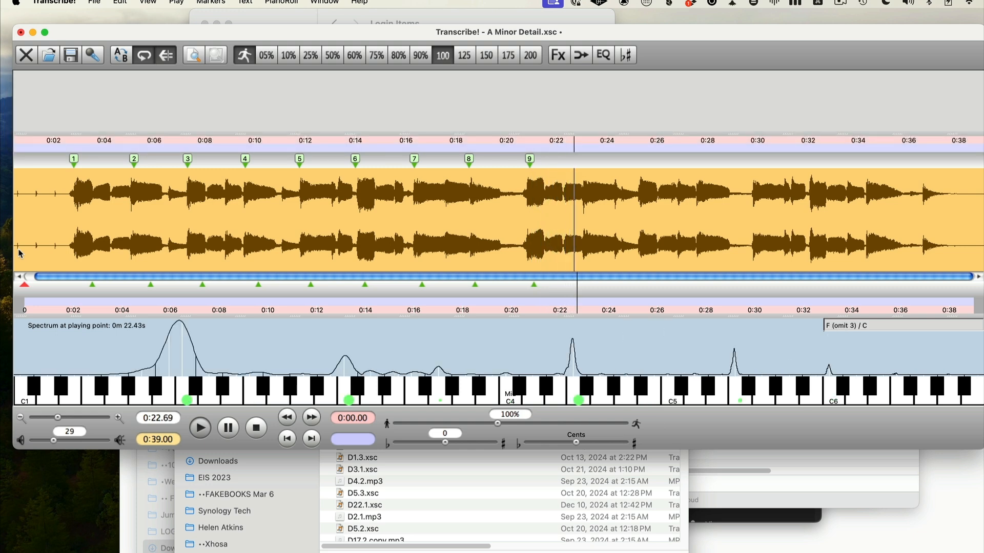
key("m")
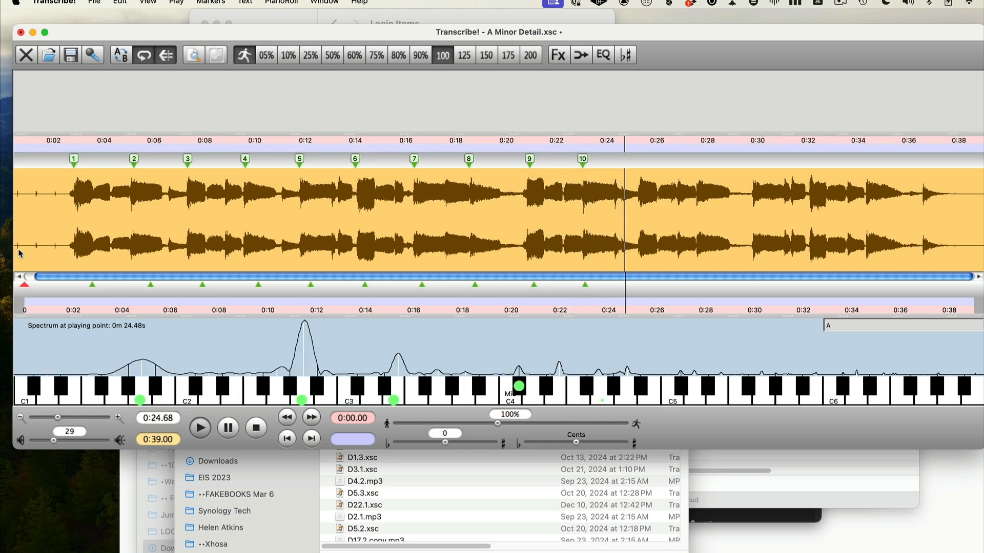
key("m")
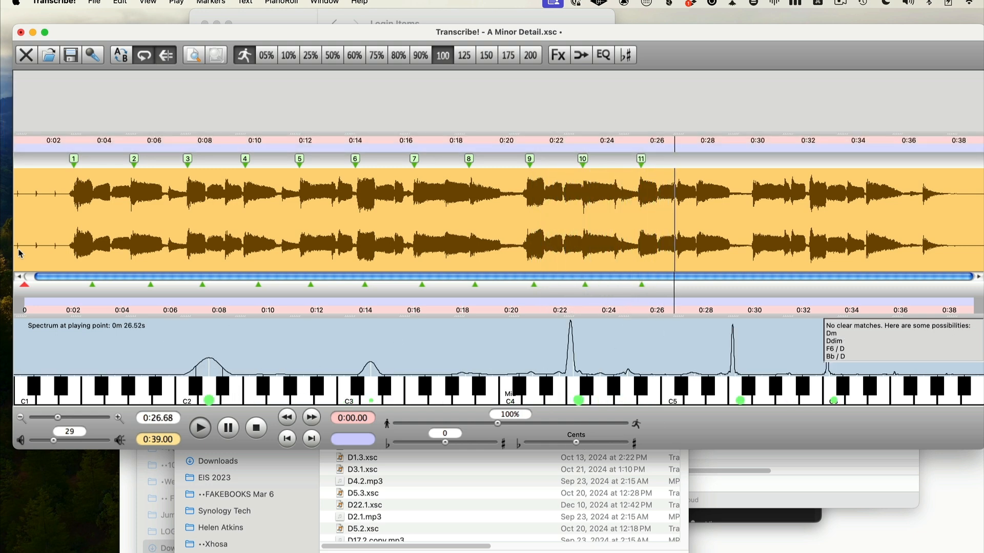
key("m")
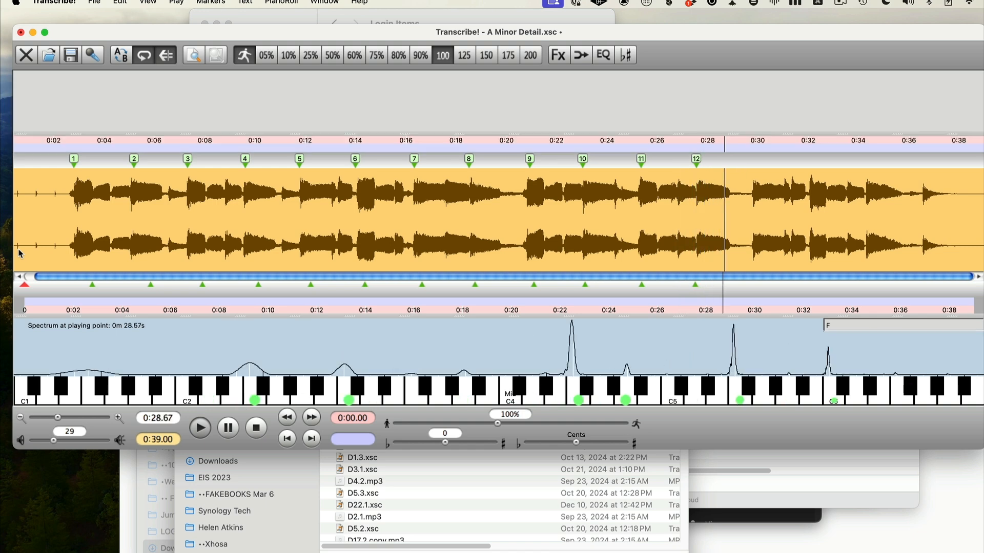
key("m")
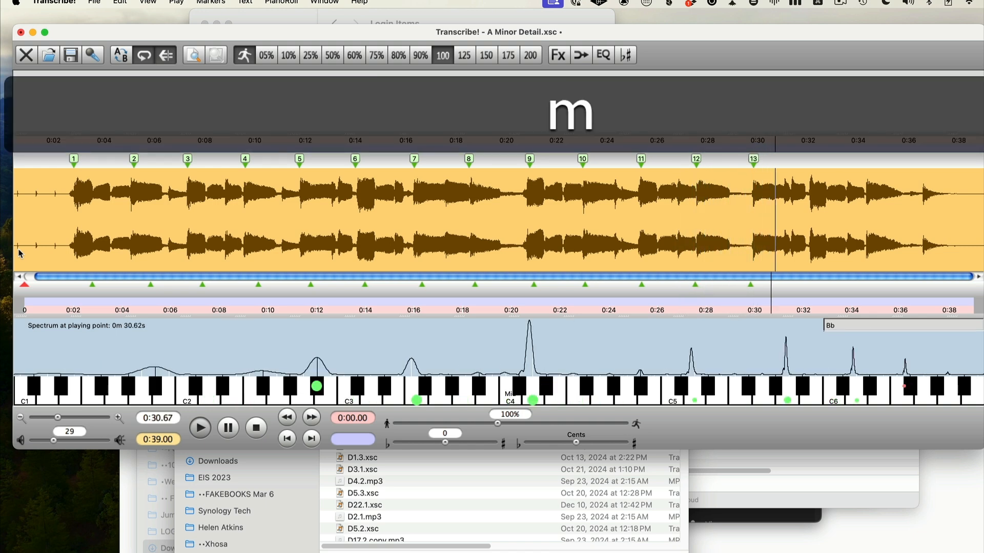
key("m")
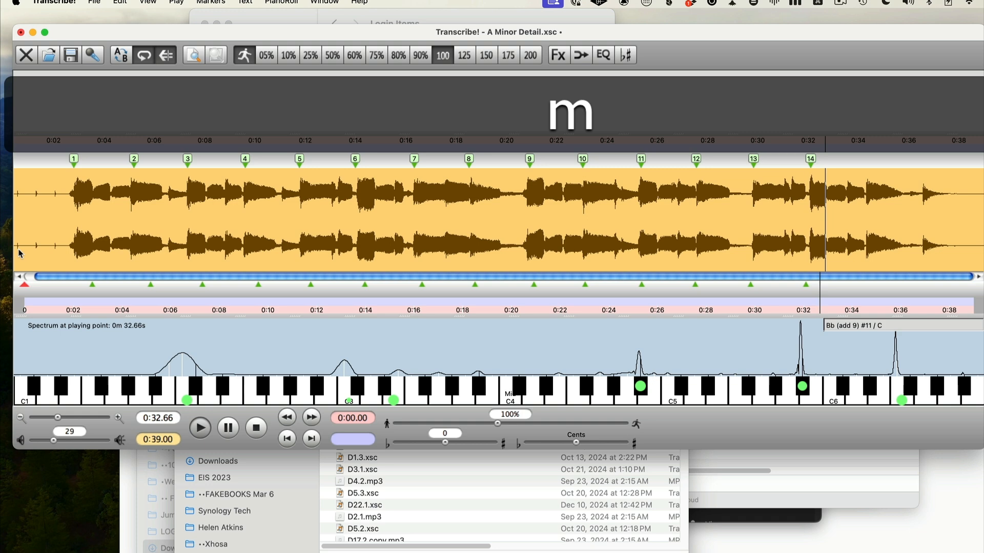
key("m")
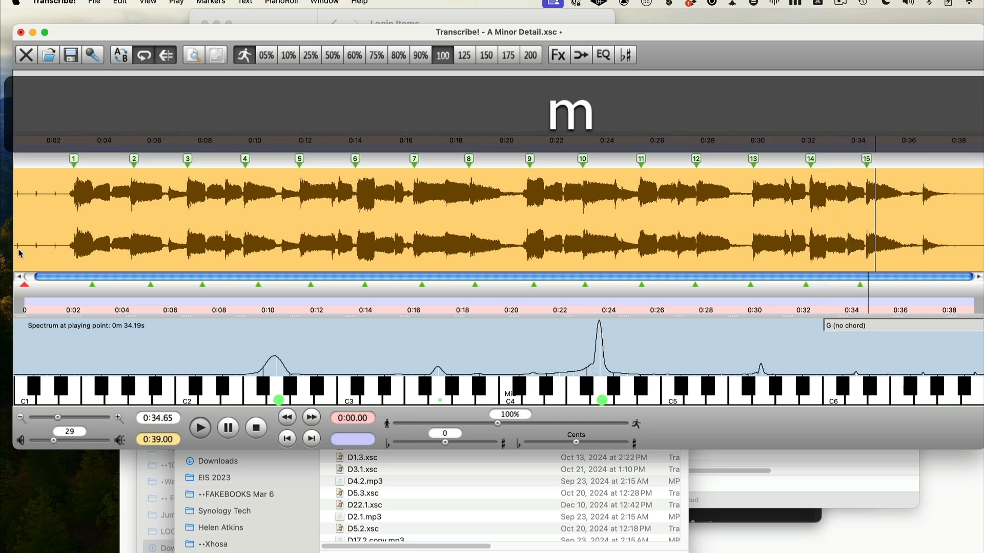
key("m")
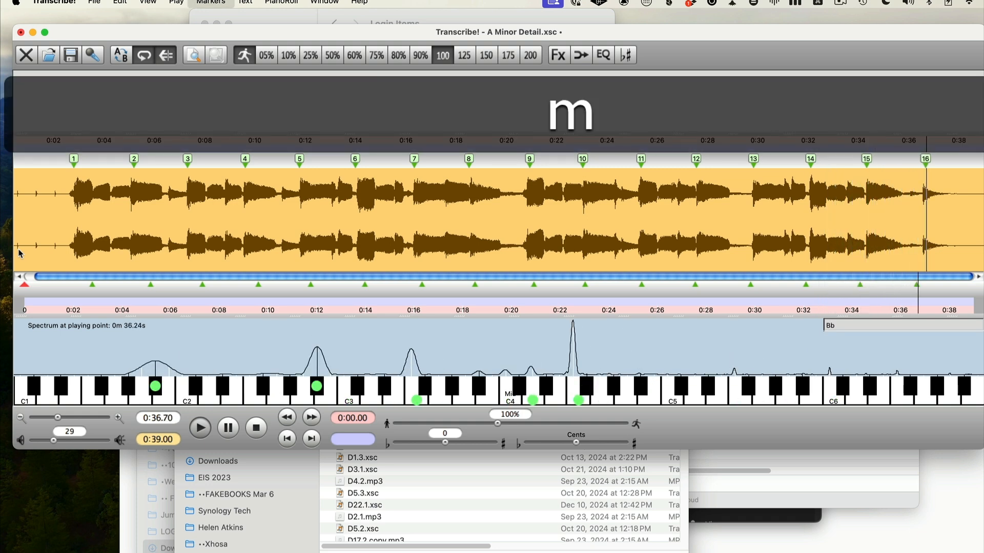
key("space")
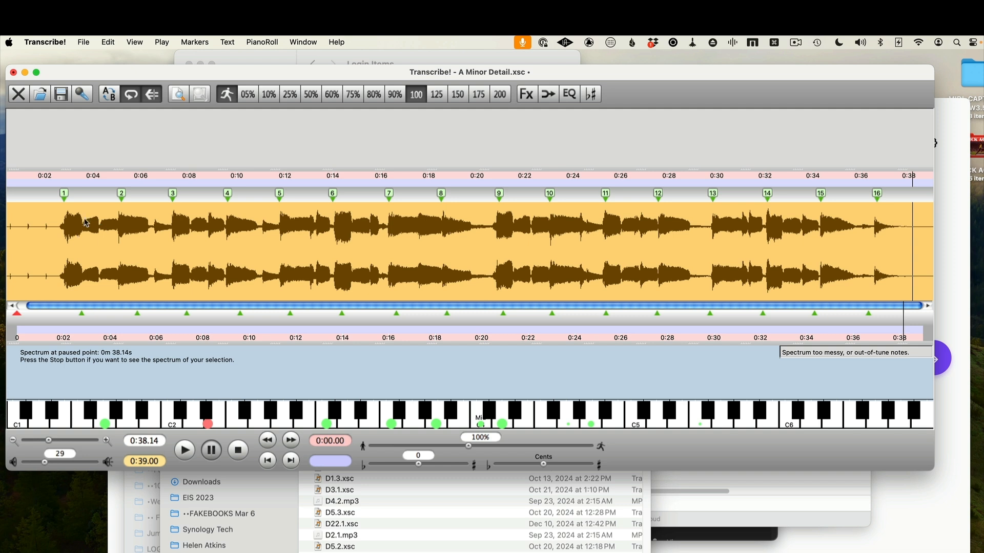
Fine-tune the positions of measure markers 1 through 10 so each sits exactly on its measure's note attack
scroll(83, 205, "up", 2)
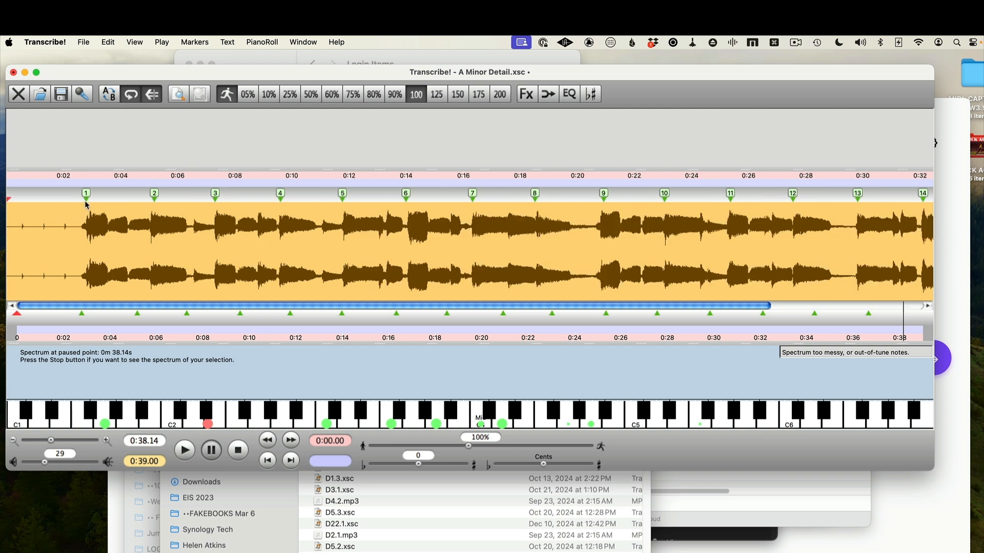
left_click_drag(86, 197, 81, 197)
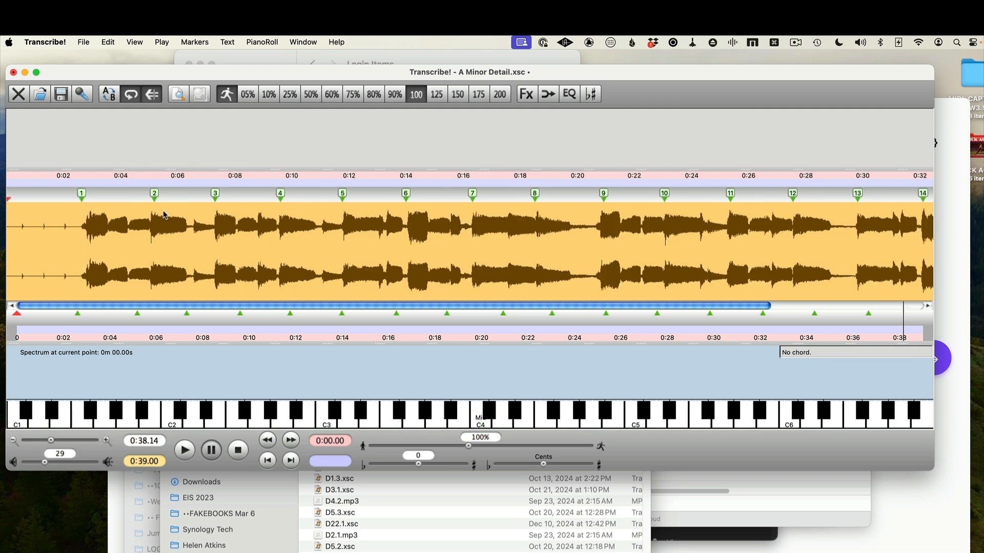
left_click_drag(157, 202, 152, 203)
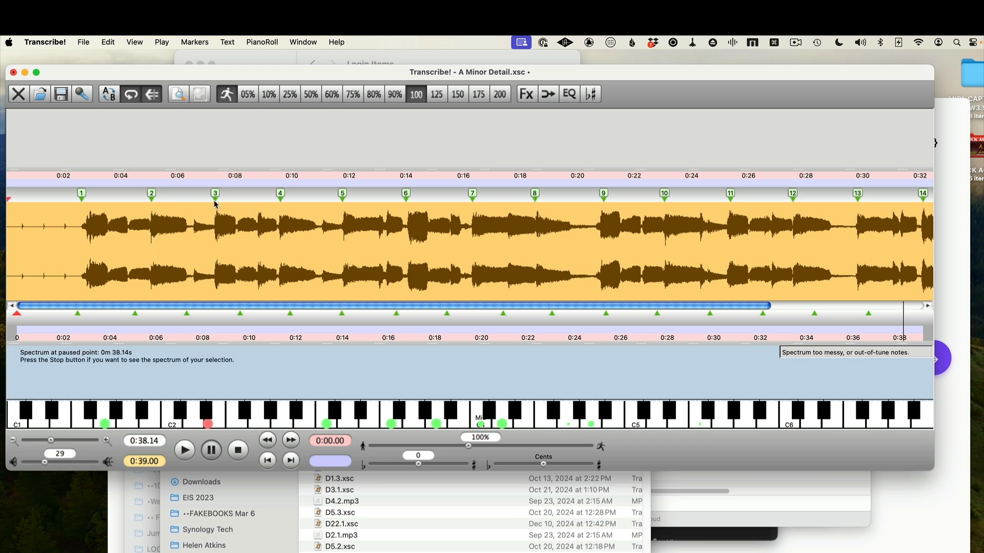
left_click_drag(216, 205, 216, 205)
left_click_drag(282, 201, 281, 201)
left_click_drag(343, 204, 344, 204)
left_click_drag(407, 201, 410, 201)
left_click_drag(475, 202, 475, 202)
left_click_drag(537, 205, 536, 204)
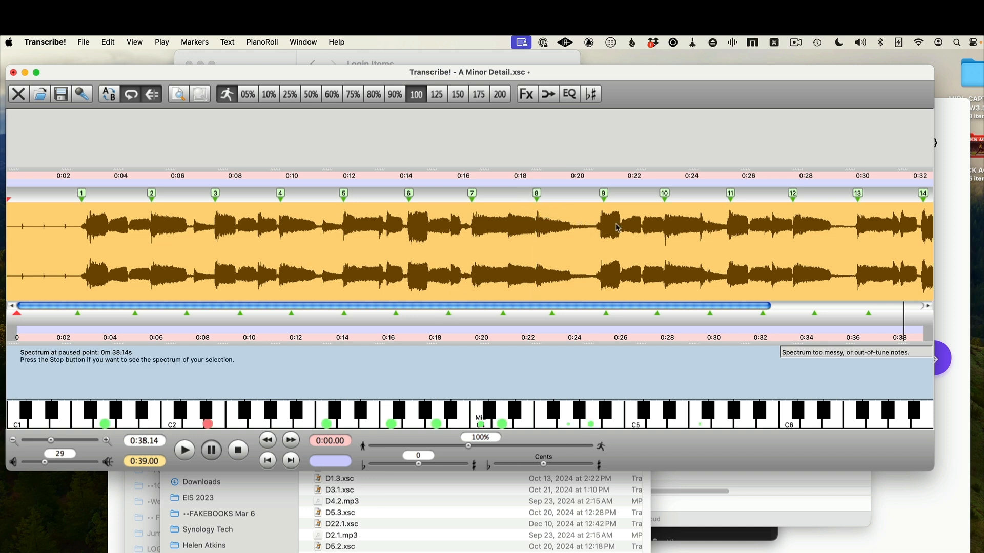
left_click_drag(607, 204, 604, 204)
left_click_drag(665, 202, 665, 203)
Fine-tune the positions of measure markers 10 through 16 so each lines up with its measure's attack
scroll(712, 227, "right", 5)
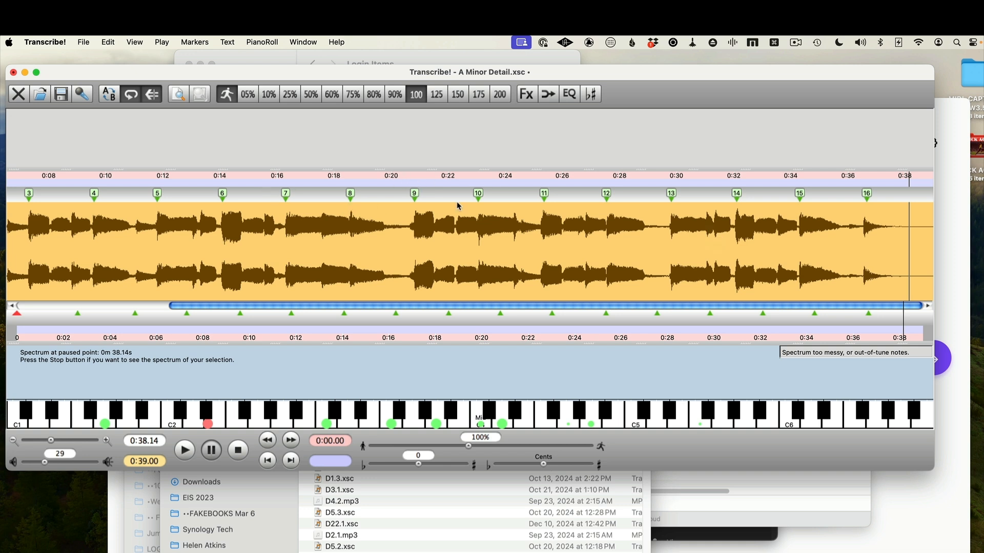
left_click(416, 203)
left_click_drag(479, 202, 480, 203)
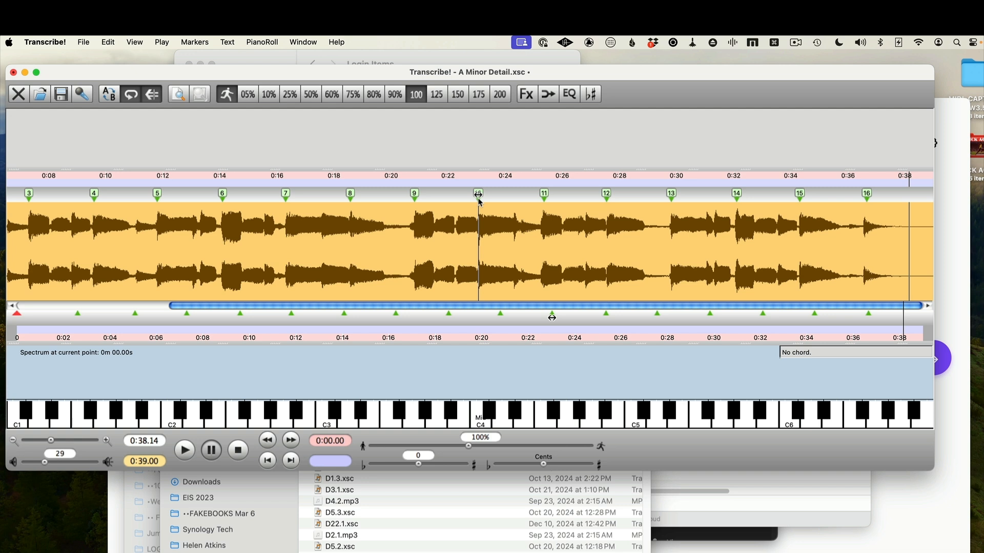
left_click_drag(480, 202, 480, 203)
left_click_drag(545, 202, 545, 202)
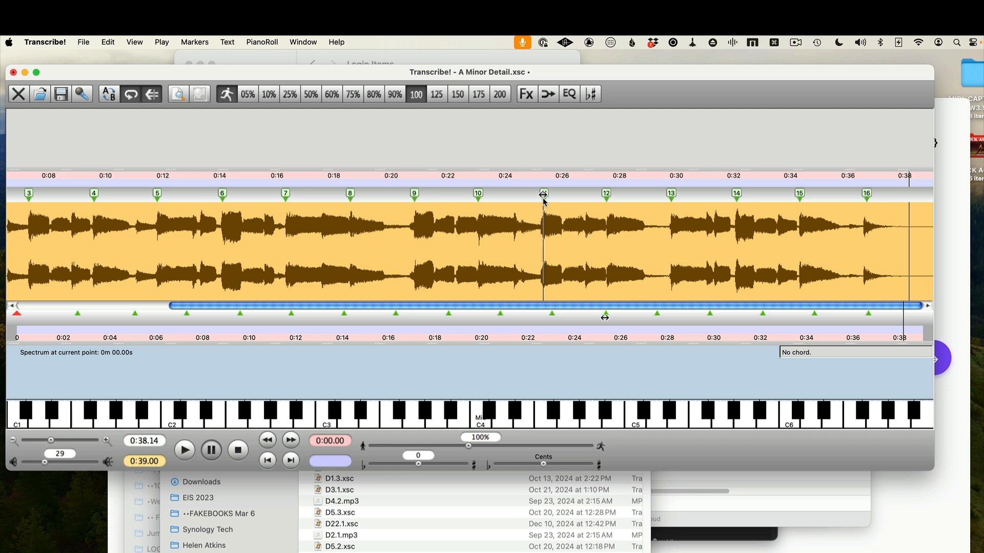
left_click_drag(545, 202, 542, 202)
left_click_drag(608, 203, 609, 204)
left_click_drag(672, 204, 676, 207)
left_click_drag(740, 202, 738, 201)
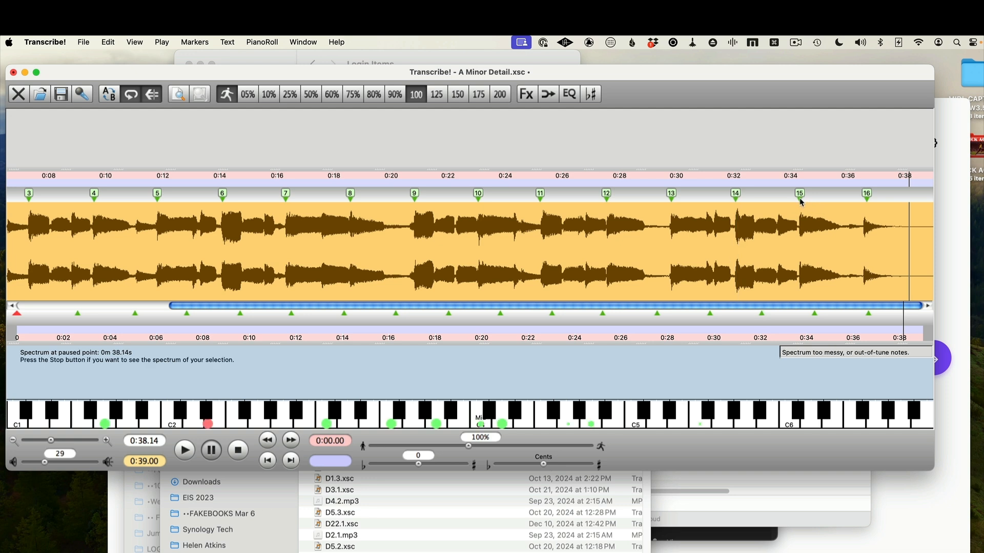
left_click_drag(801, 203, 801, 202)
left_click_drag(868, 202, 866, 201)
Convert the first marker into a Section marker, choosing the 'Yes, this marker' option with a value of 3
scroll(546, 232, "left", 5)
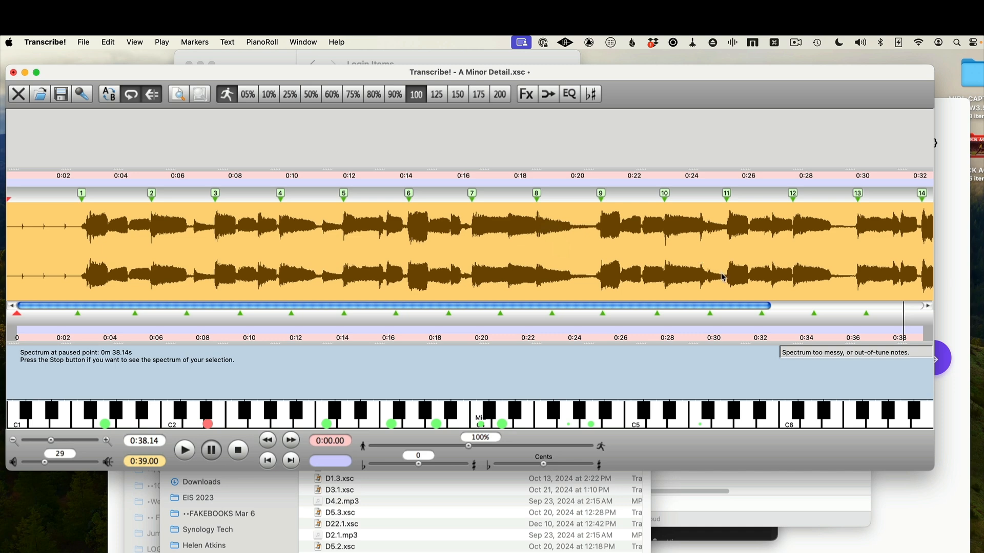
scroll(722, 277, "right", 5)
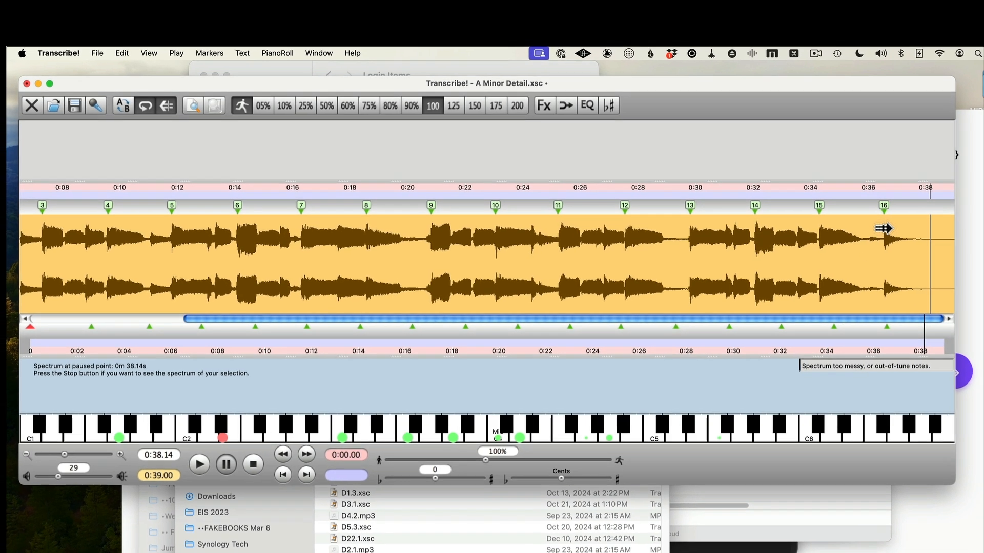
scroll(884, 229, "left", 5)
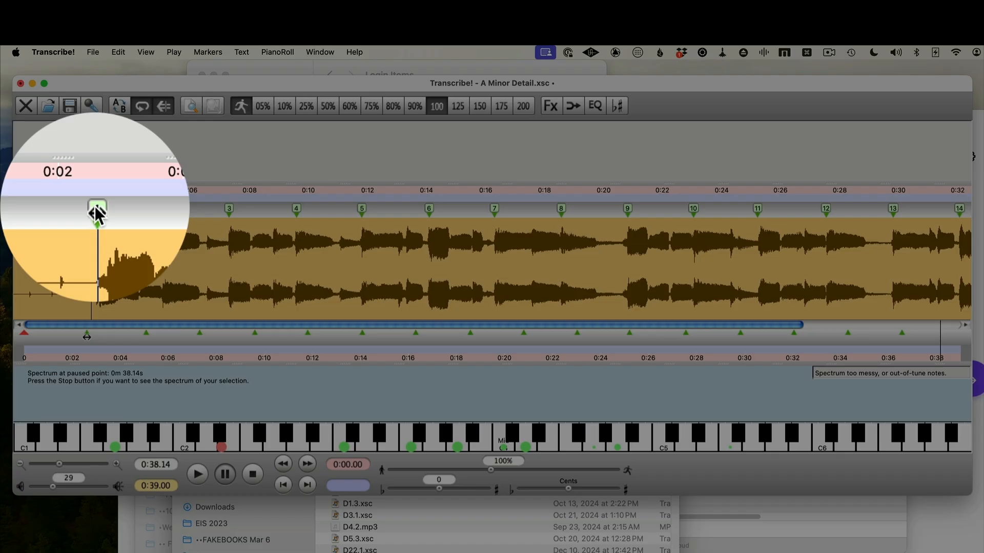
double_click(91, 209)
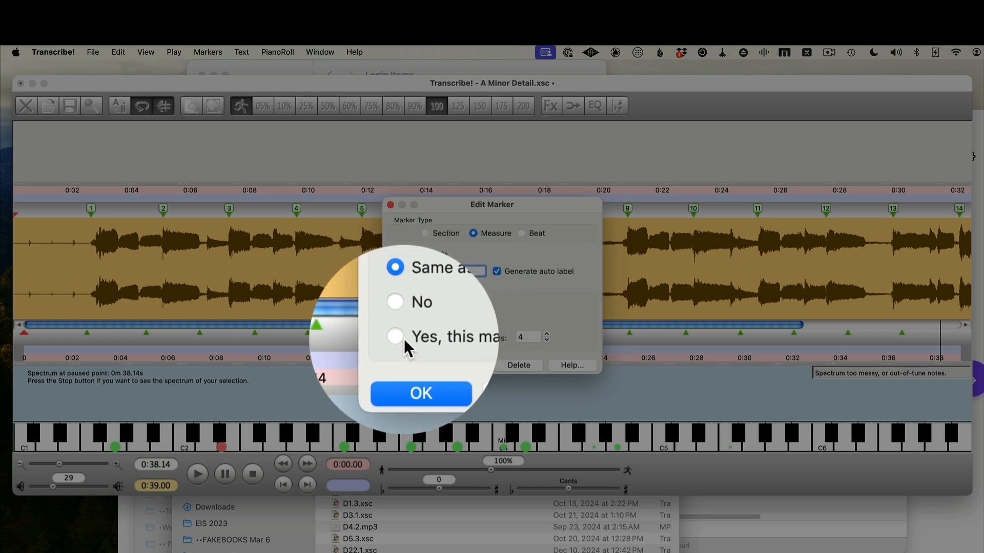
left_click(426, 232)
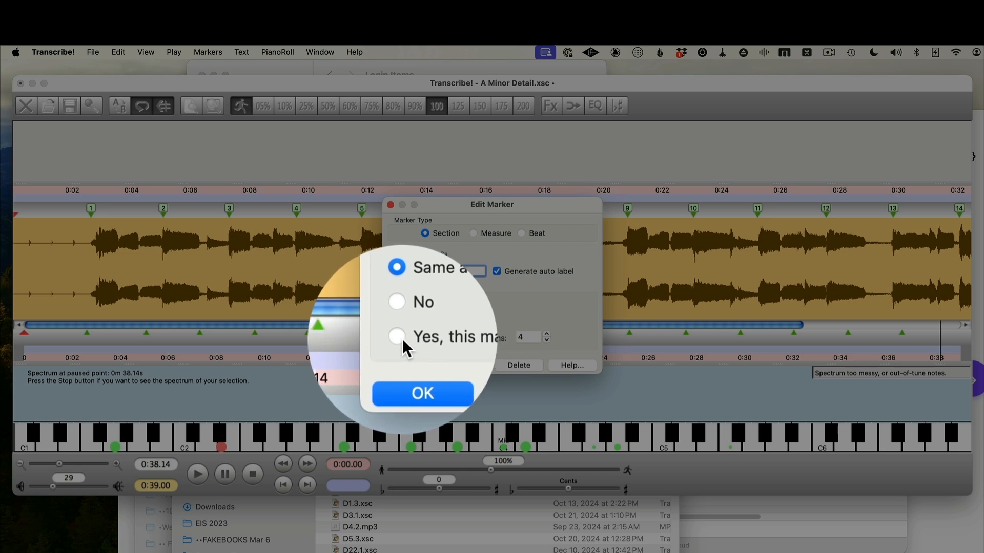
left_click(546, 340)
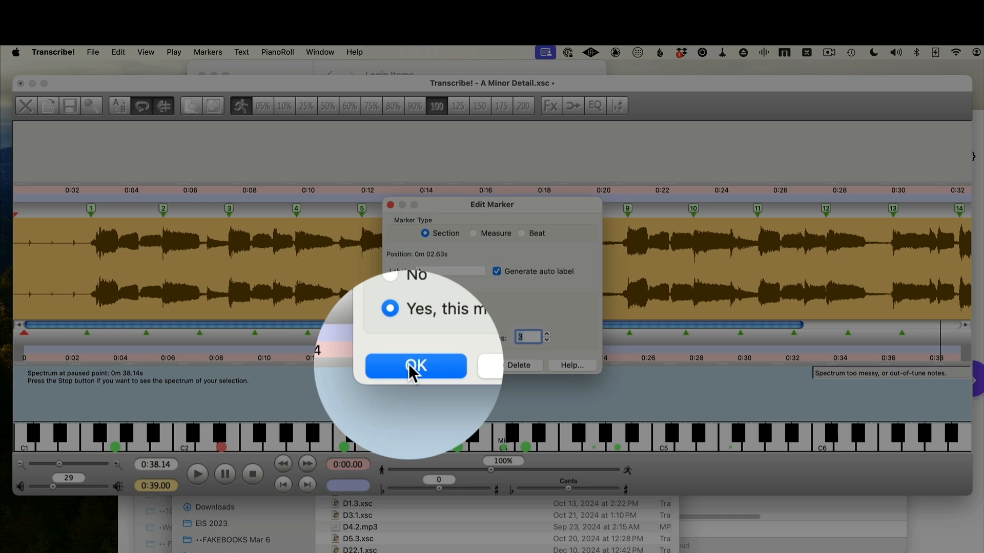
left_click(410, 365)
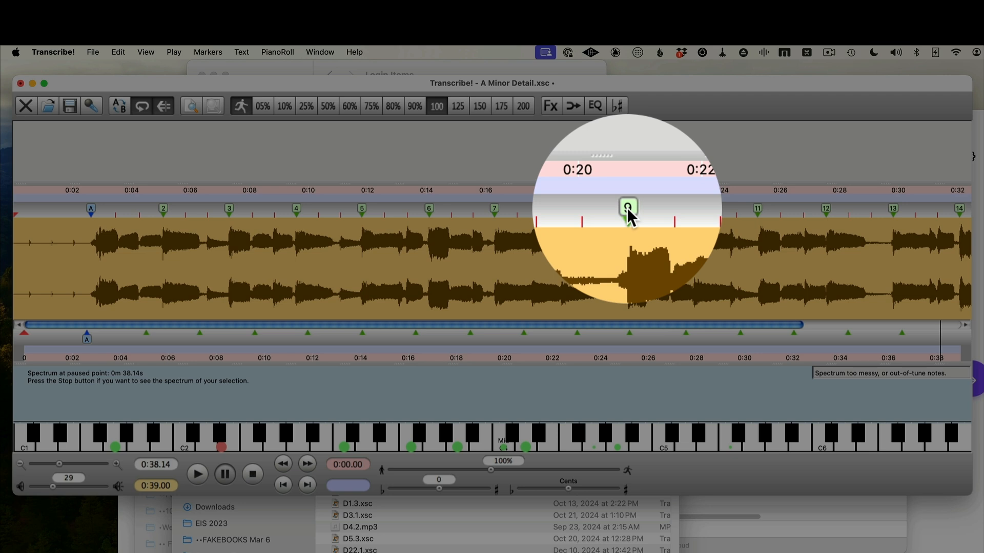
Convert the ninth measure marker into a Section marker labelled B, applying it with the 'Yes, this marker' option and 4
left_click(628, 208)
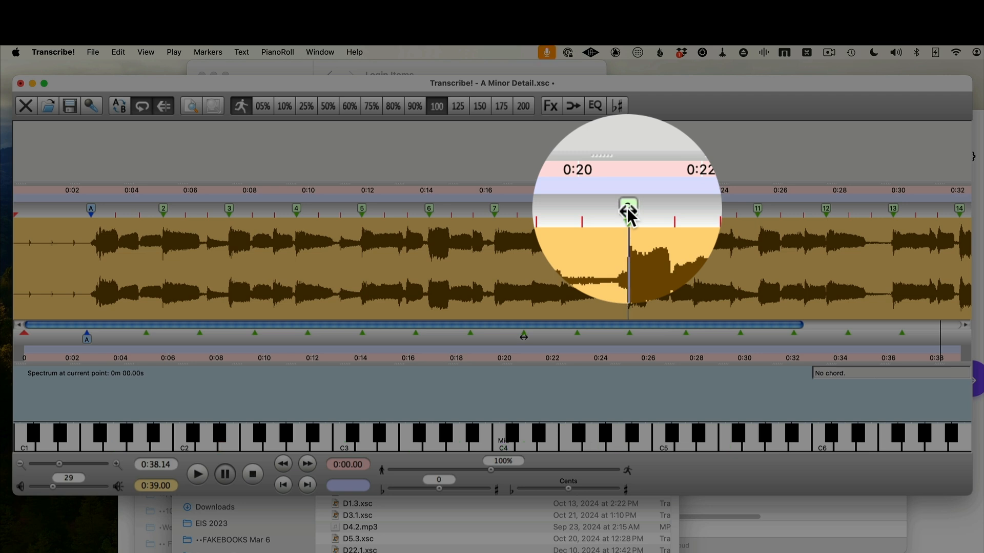
double_click(627, 207)
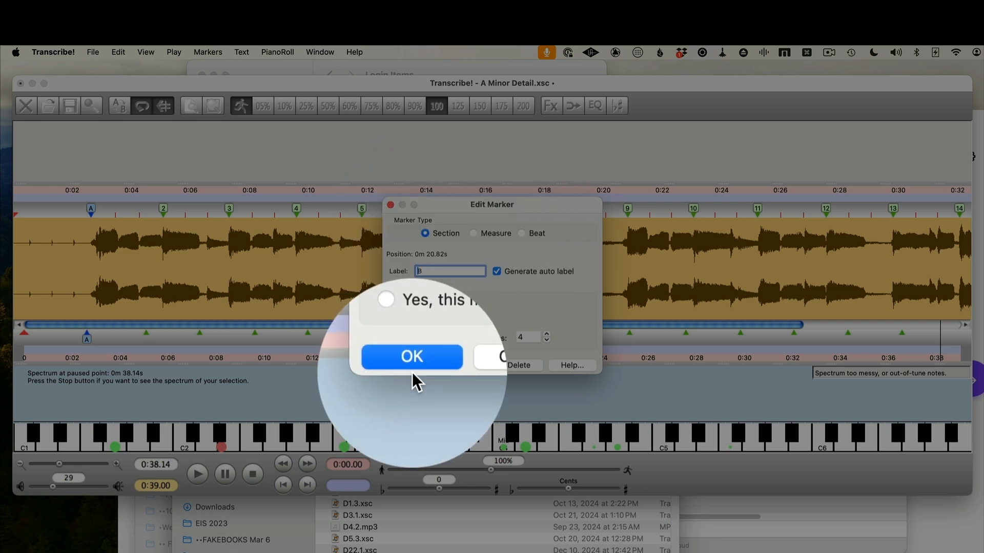
left_click(412, 365)
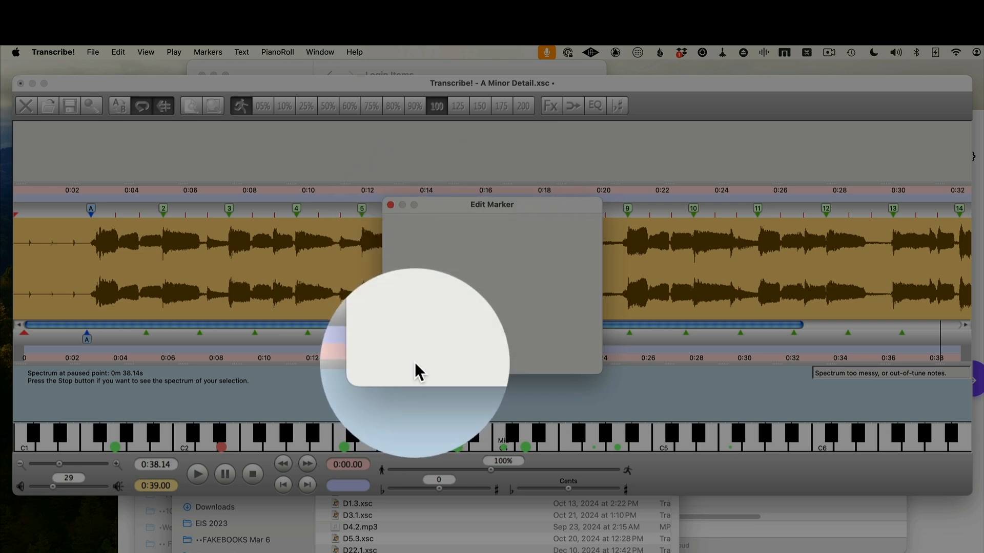
scroll(703, 237, "right", 5)
scroll(706, 237, "left", 3)
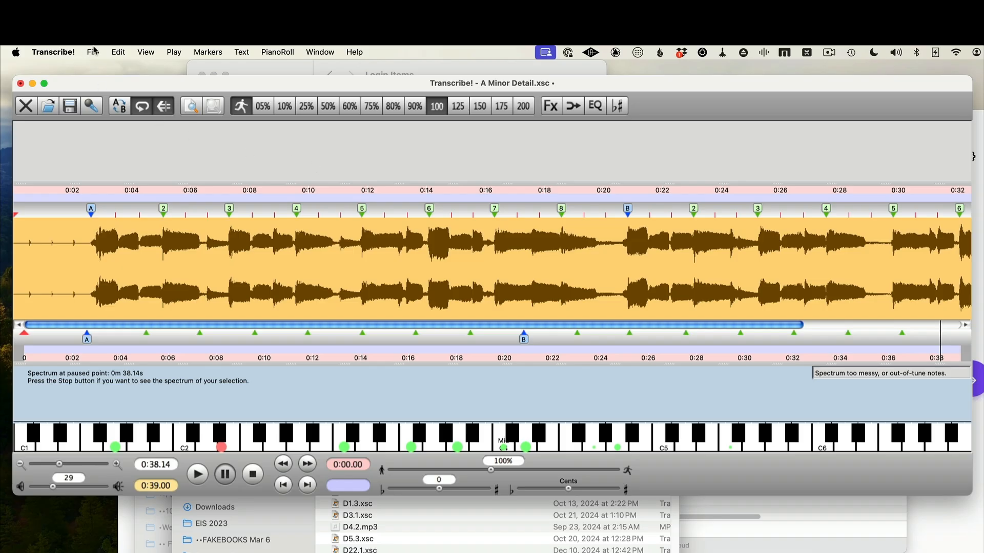
Review the marker auto-labelling preferences, then play back the opening of the song
left_click(89, 53)
mouse_move(54, 51)
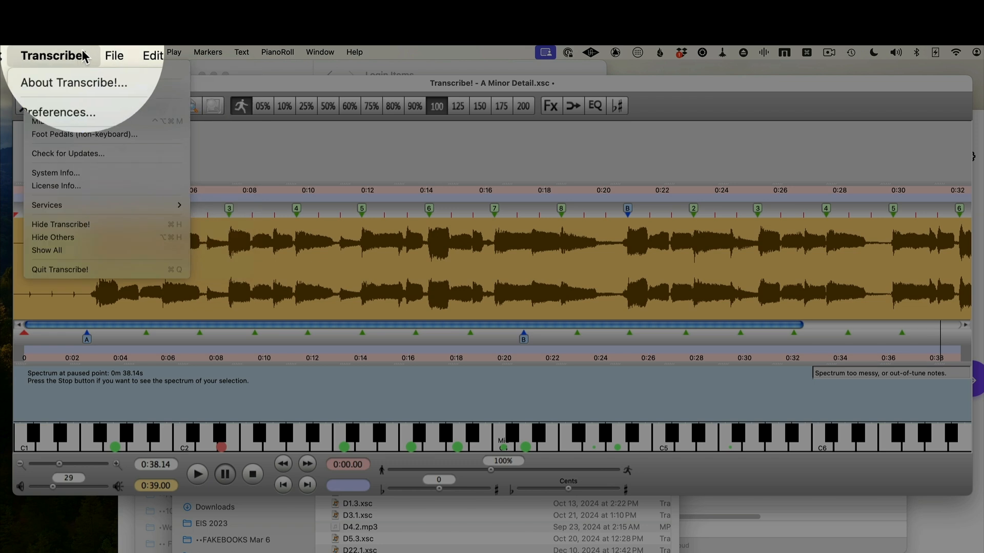
left_click(82, 117)
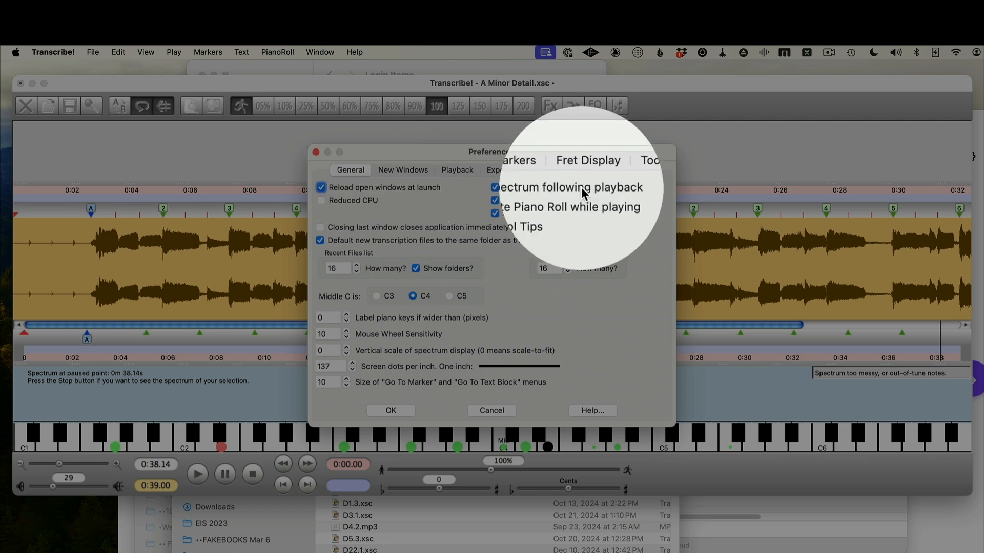
left_click(536, 170)
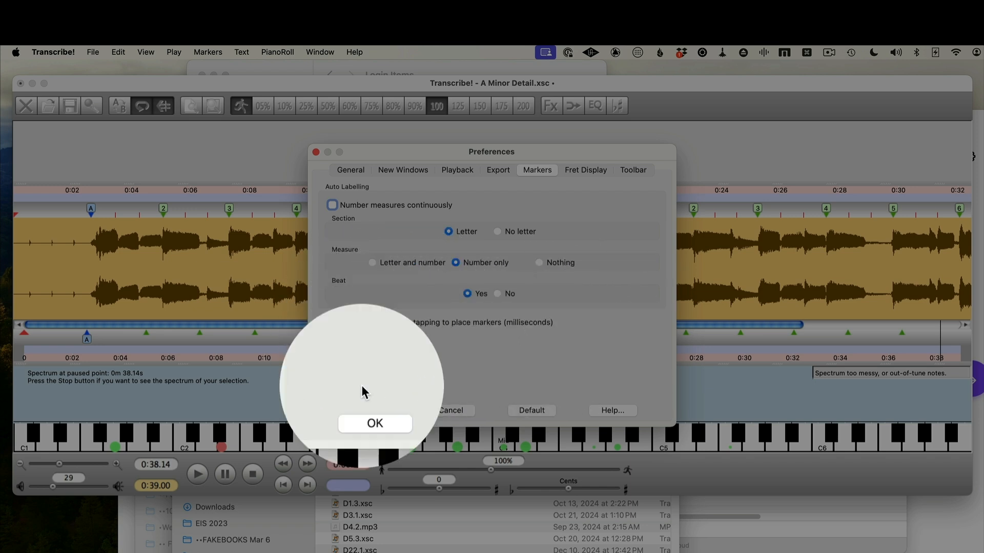
left_click(371, 412)
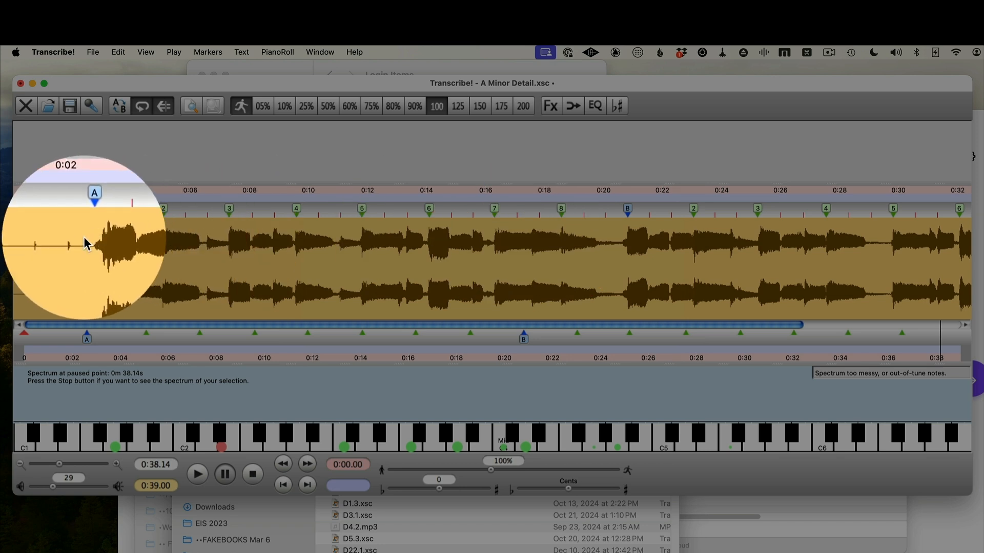
key("space")
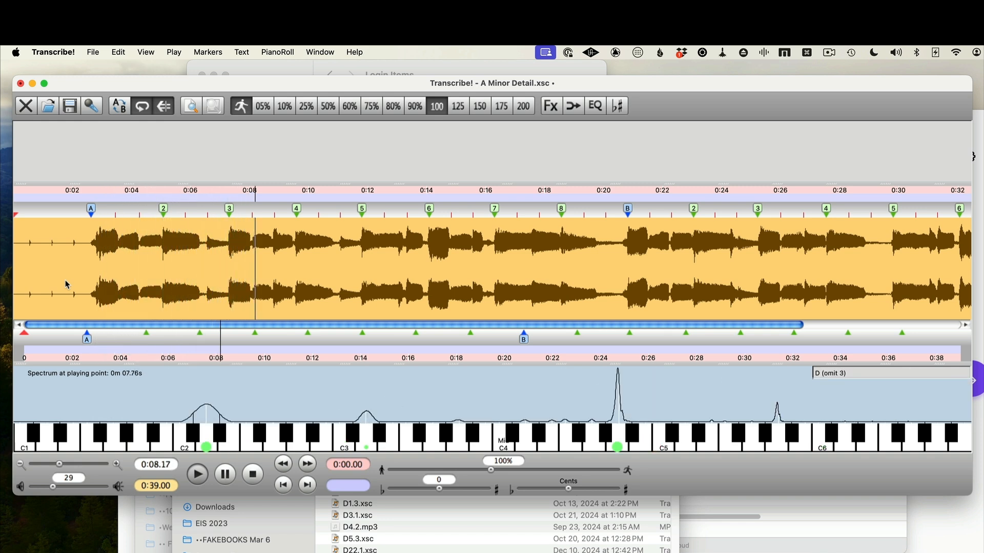
key("space")
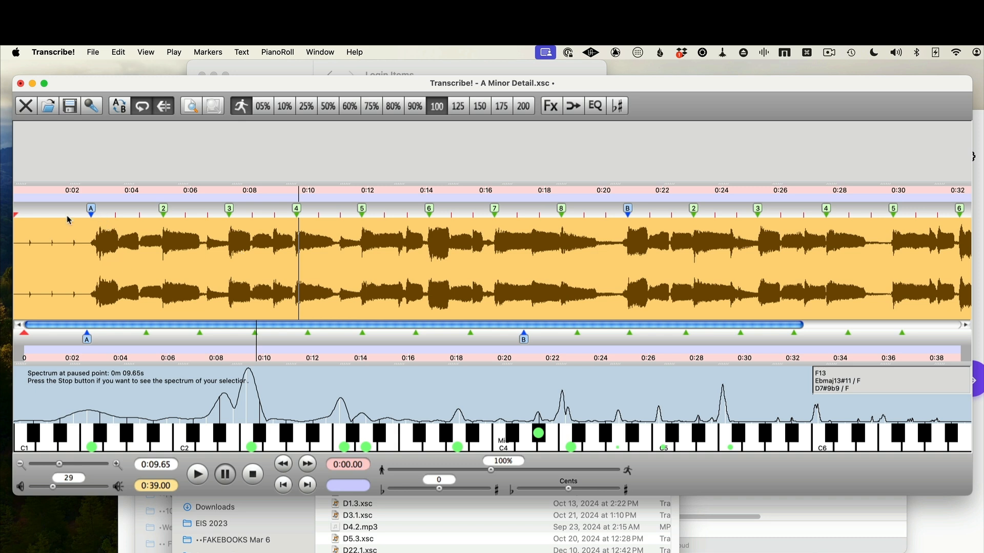
Save the transcription under the new name 'A Minor Detail With bars V2'
left_click(94, 53)
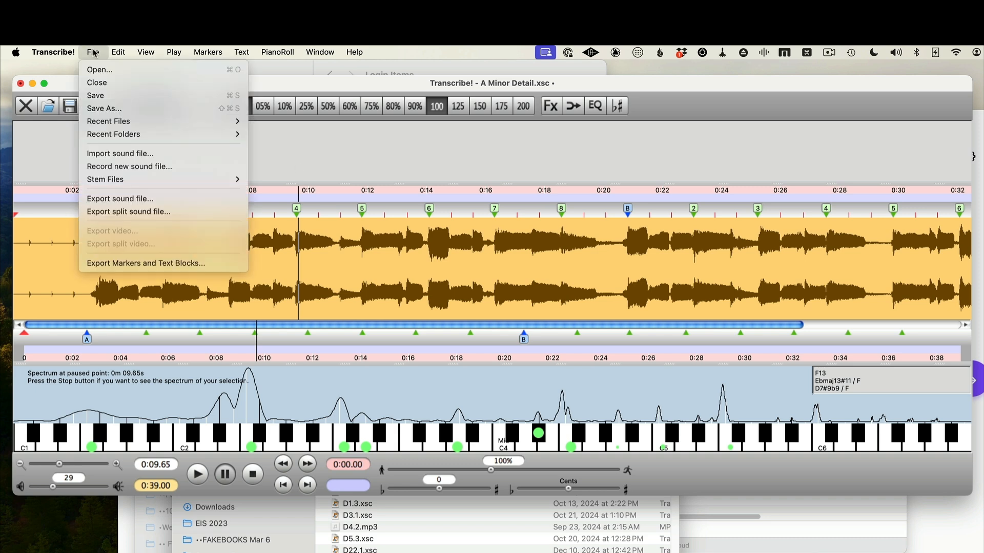
left_click(113, 97)
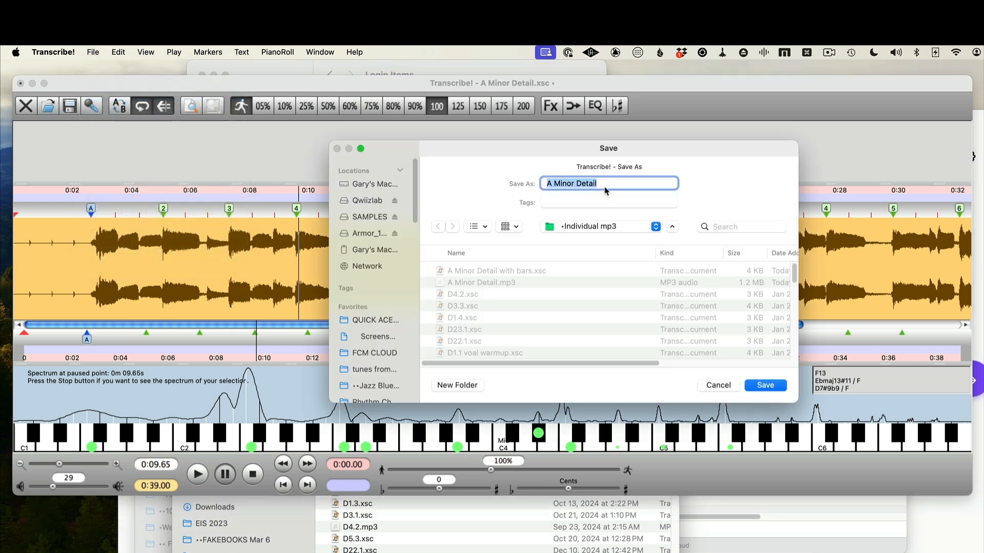
left_click(604, 182)
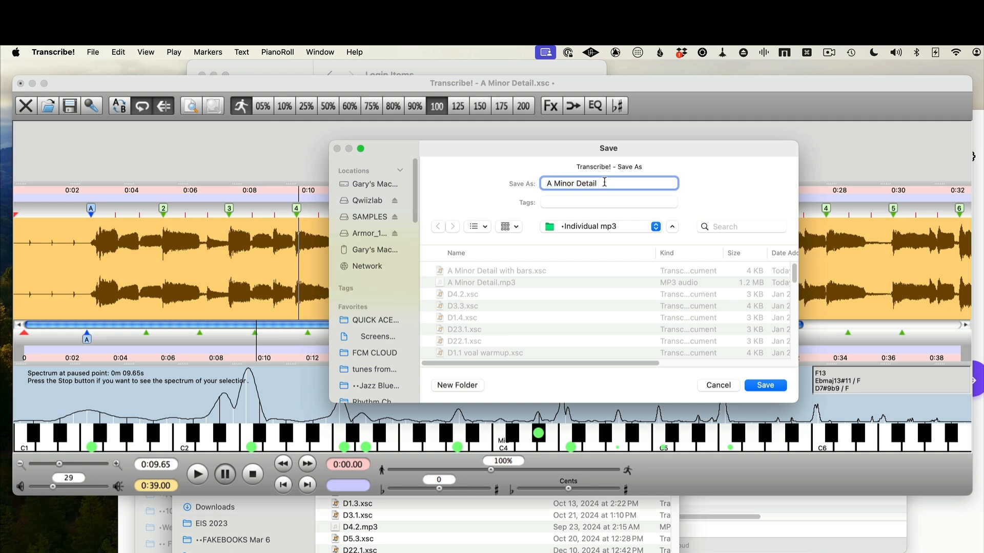
type("With bars V2")
left_click(772, 388)
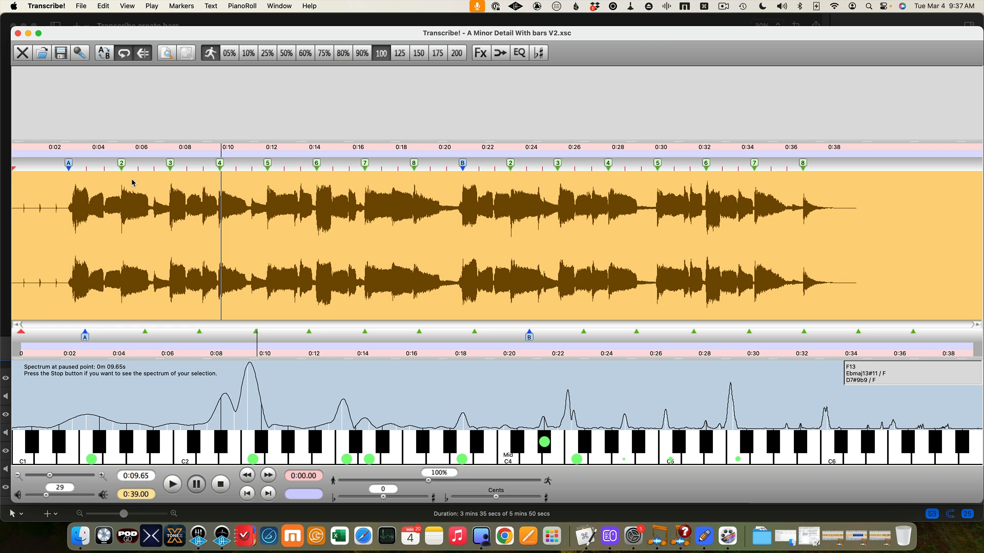
Select the audio from section marker A to the final measure marker and compute the average tempo
left_click(69, 172)
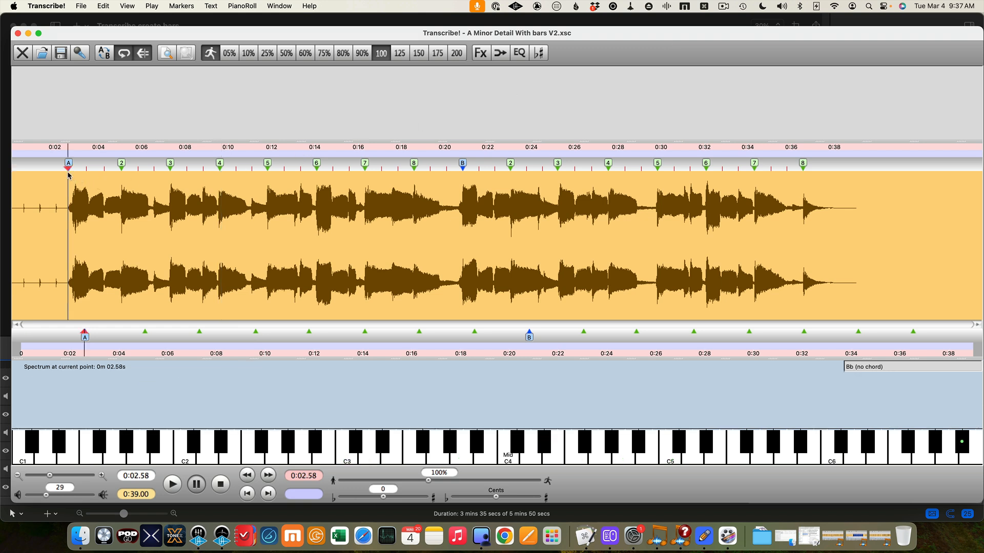
mouse_move(68, 175)
left_mouse_down()
mouse_move(123, 189)
mouse_move(356, 205)
mouse_move(802, 214)
left_mouse_up()
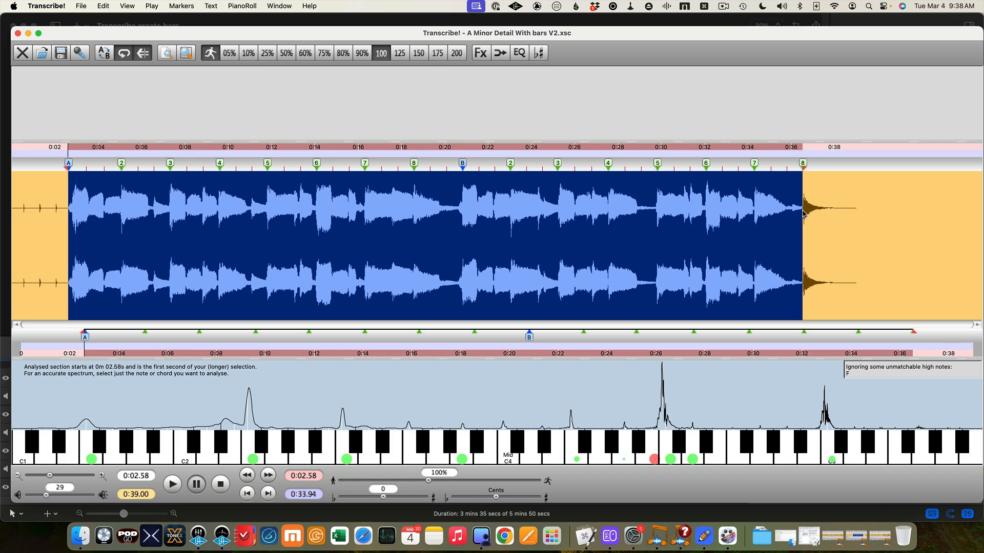
left_click(181, 5)
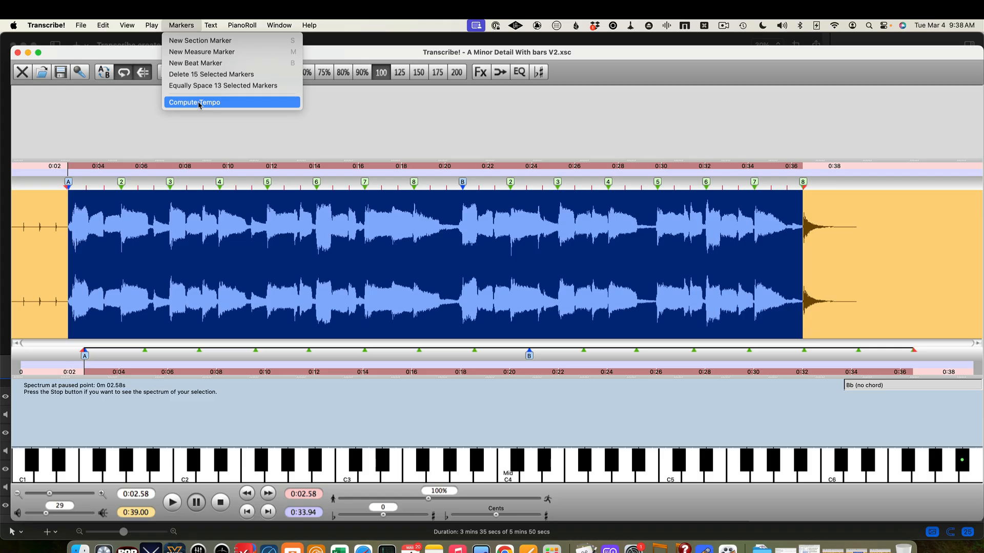
left_click(199, 103)
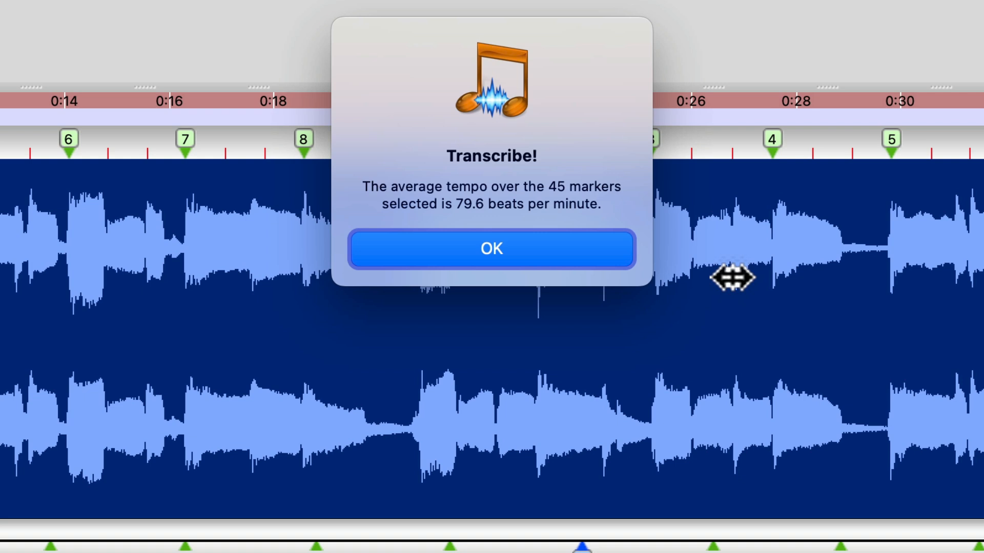
left_click(492, 249)
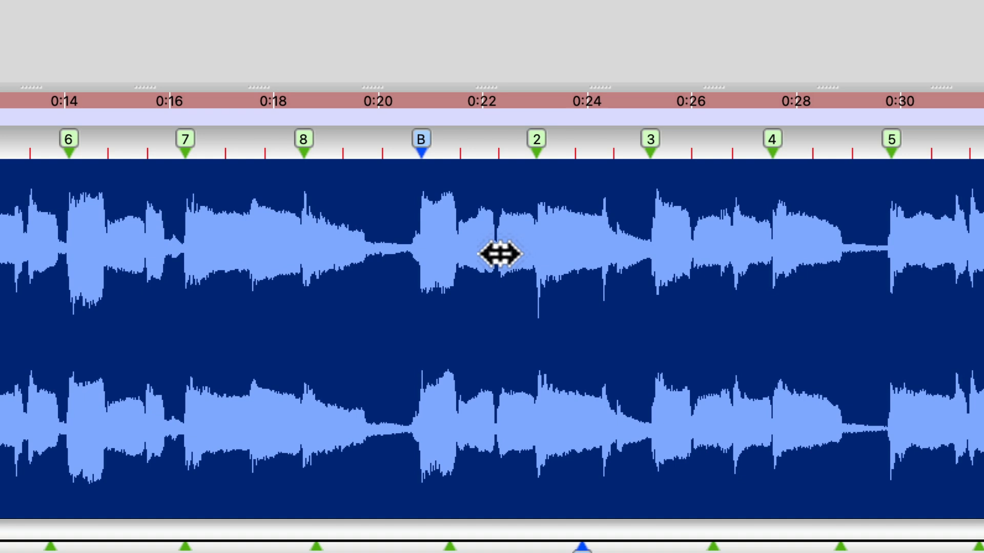